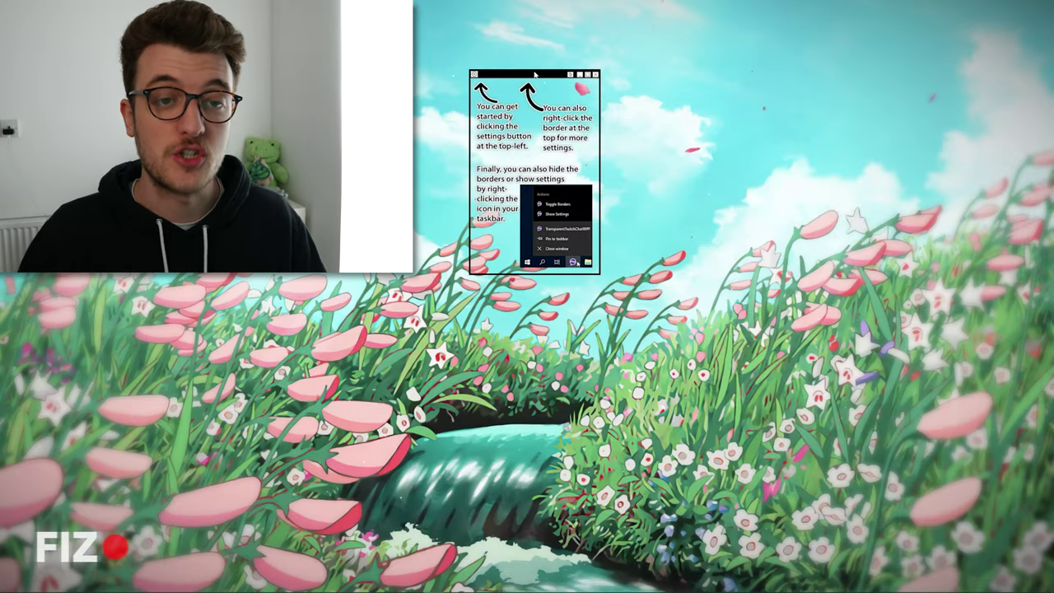
# Nudge the overlay window slightly, then open and dismiss its extra options list
pyautogui.moveTo(535, 74); pyautogui.dragTo(532, 72)
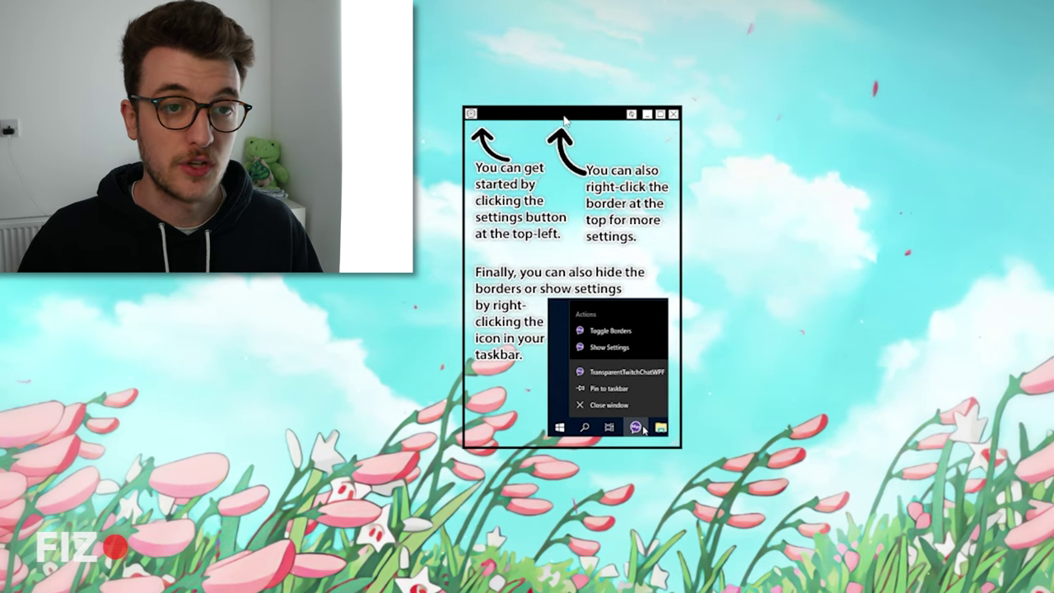
pyautogui.rightClick(563, 117)
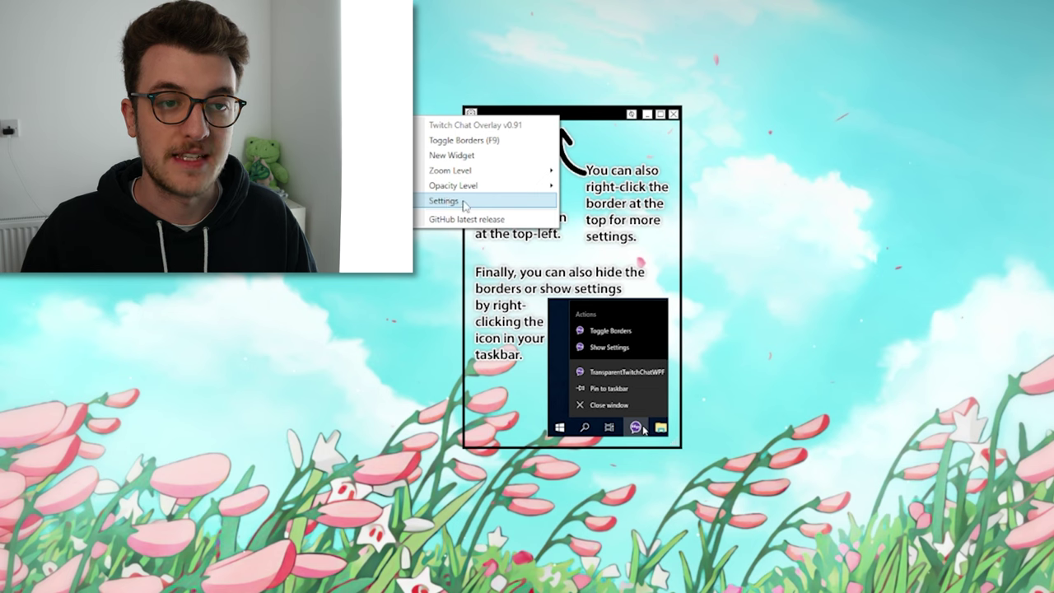
pyautogui.click(461, 202)
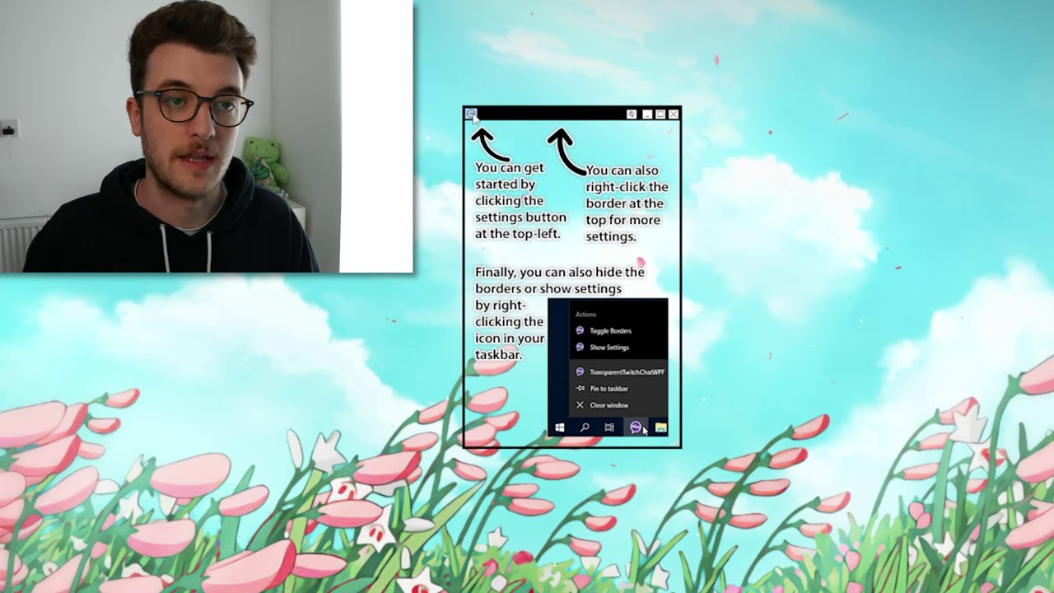
# Open the overlay's Settings beside it and view the About and Widgets sections
pyautogui.click(472, 116)
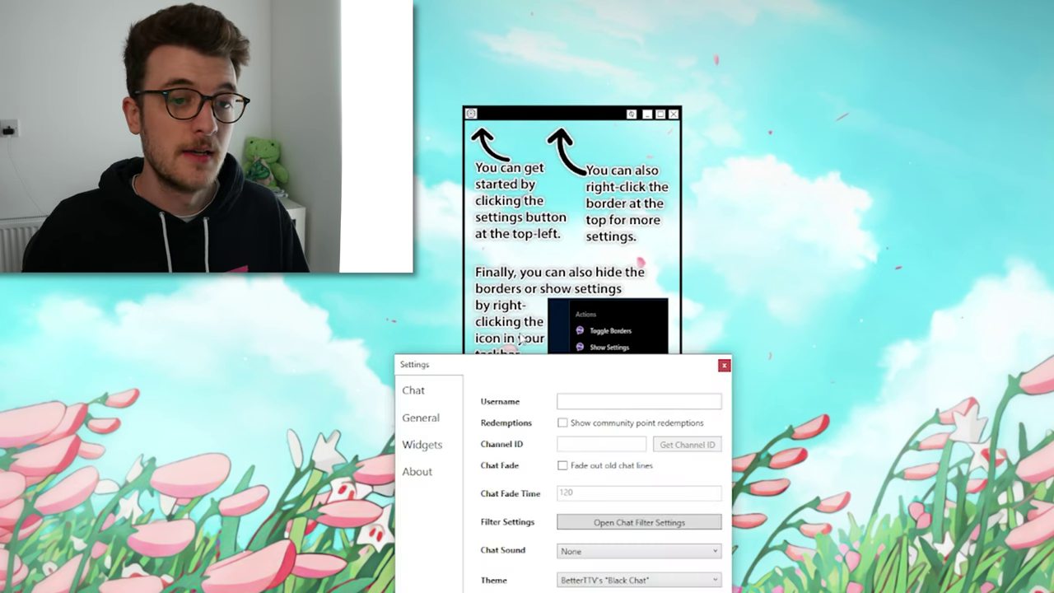
pyautogui.moveTo(503, 365); pyautogui.dragTo(802, 153)
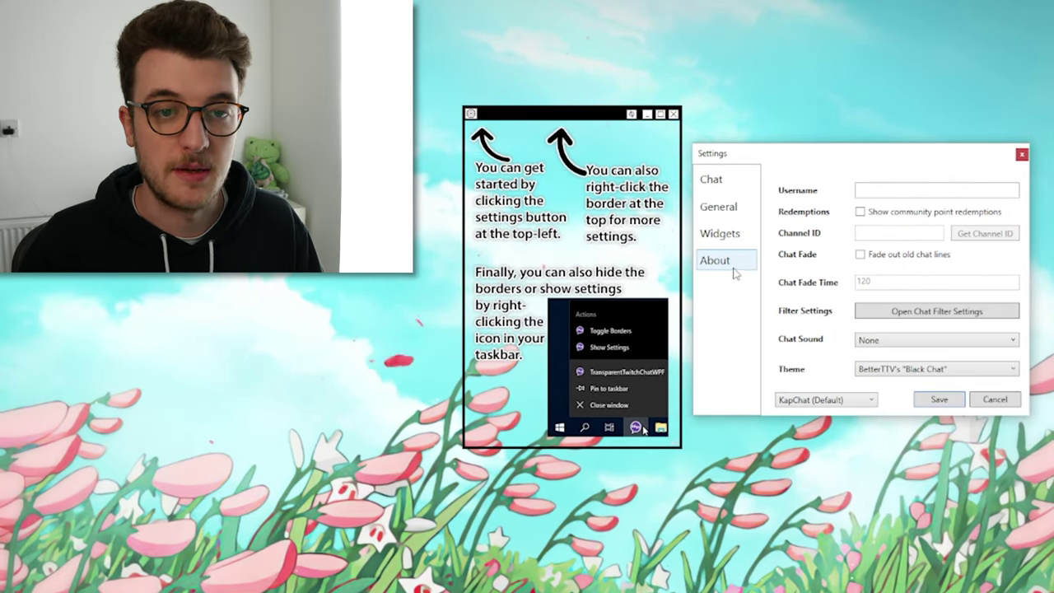
pyautogui.click(725, 262)
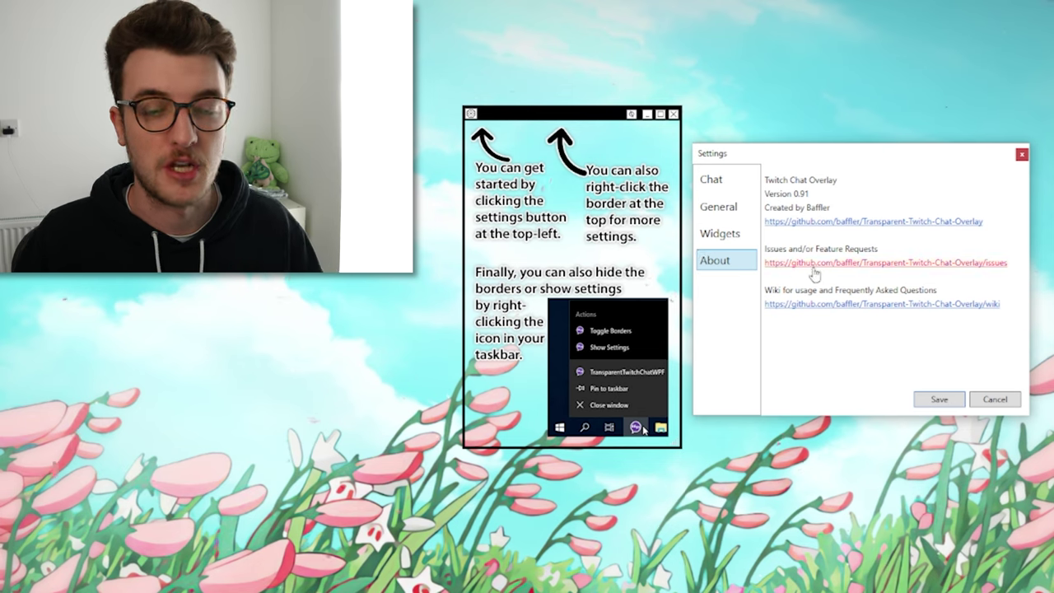
pyautogui.click(724, 236)
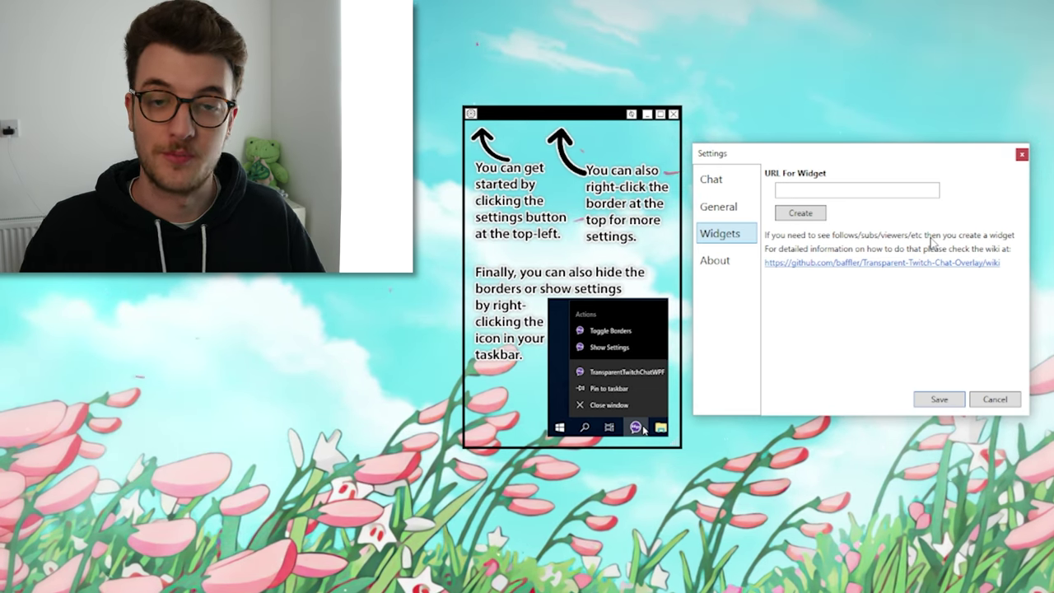
# Show the General settings with Confirm When Closing, Allow Interaction and Show Tray Icon checked
pyautogui.click(714, 208)
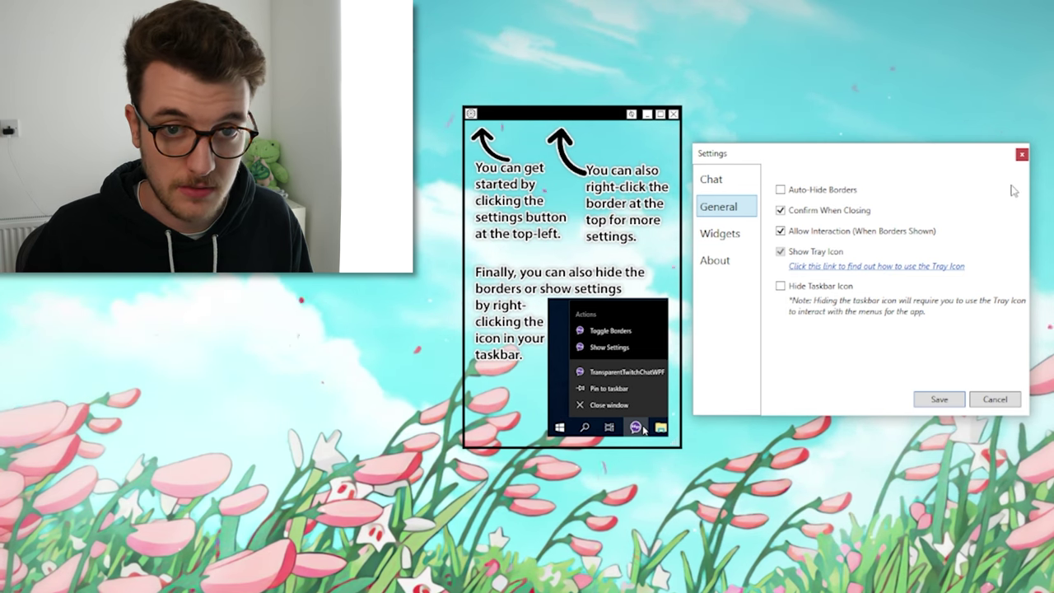
pyautogui.click(1020, 154)
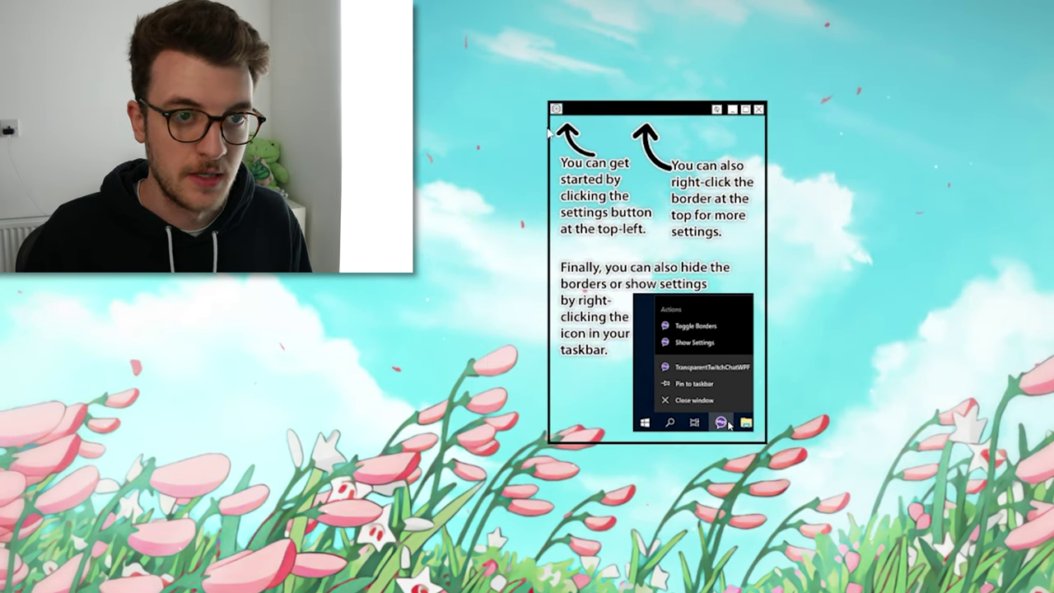
pyautogui.click(556, 108)
pyautogui.click(418, 416)
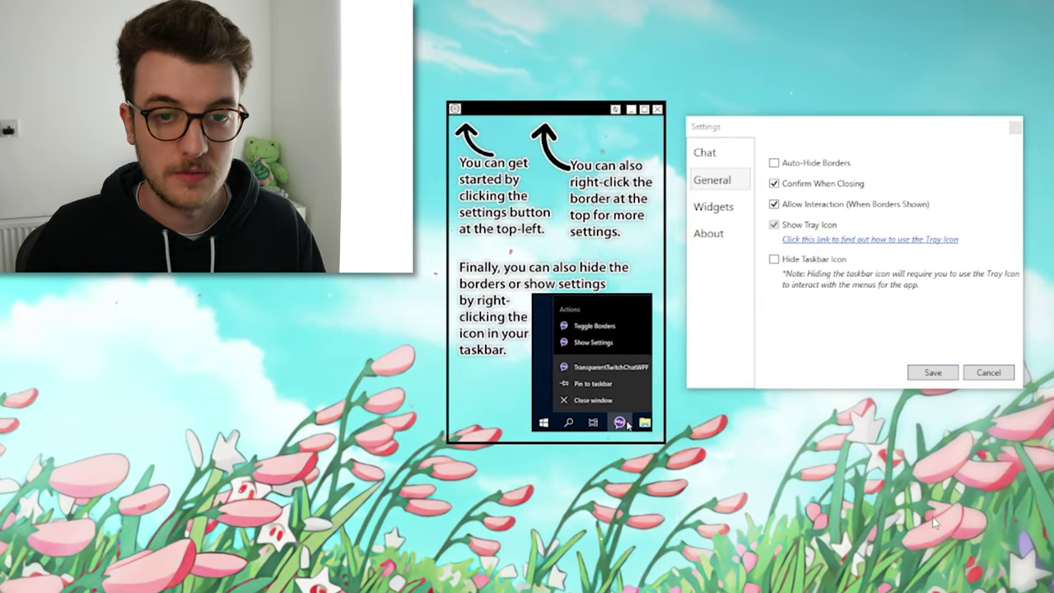
pyautogui.click(807, 303)
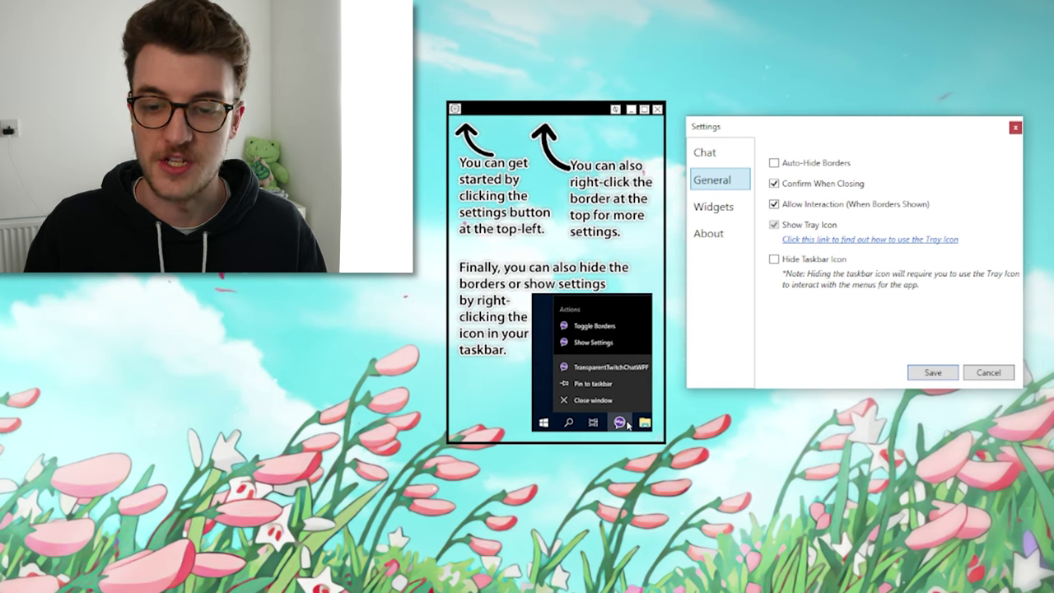
# Enter the streamer's Twitch username in the Chat section's Username field
pyautogui.click(704, 152)
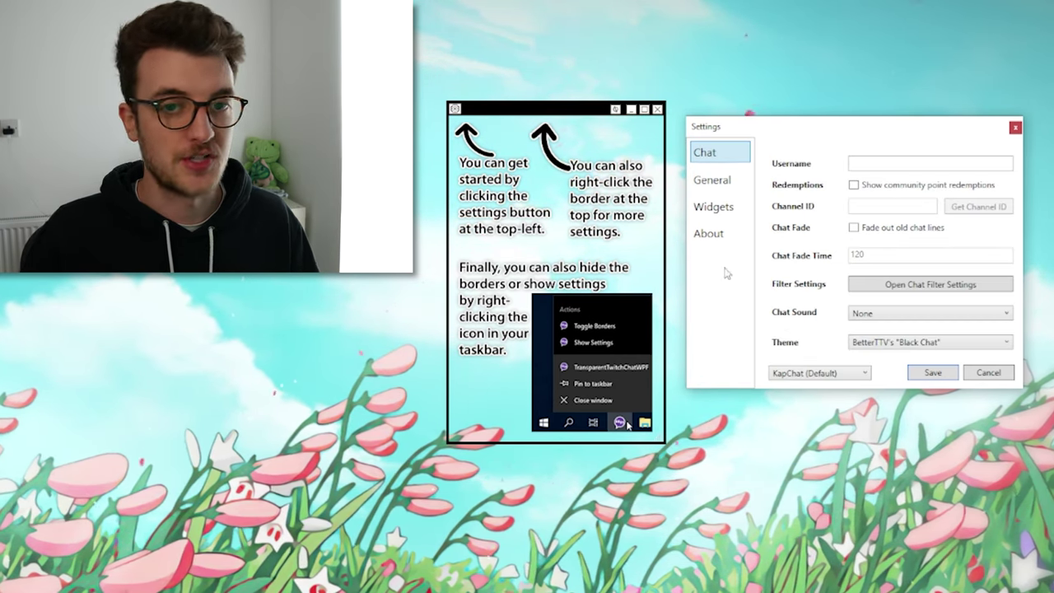
pyautogui.click(884, 167)
pyautogui.write('fizLIVE_')
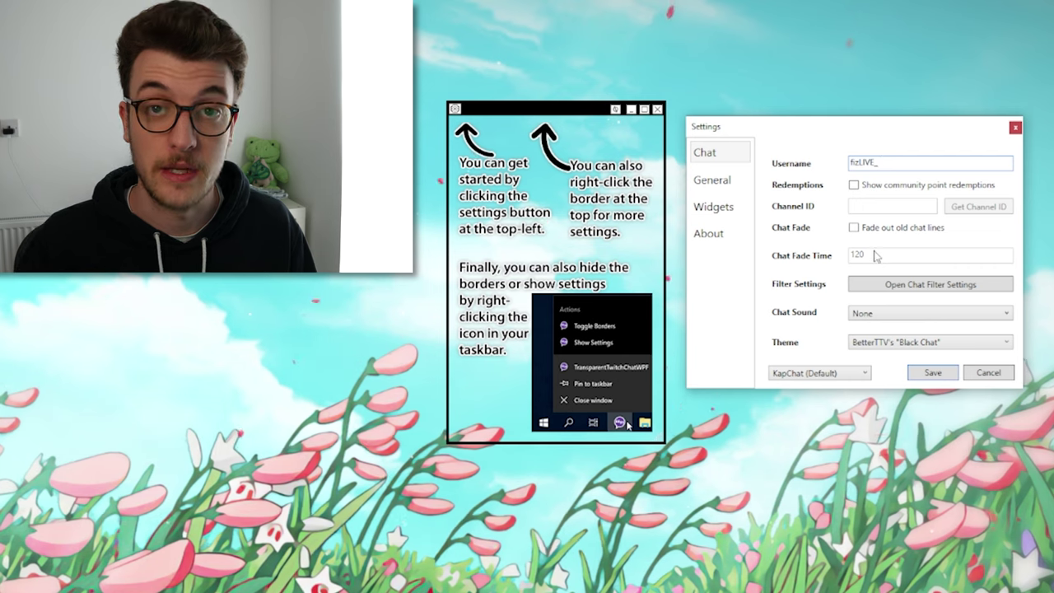
# Open the Chat Filter Settings window beside Settings, review it, and close it
pyautogui.click(908, 285)
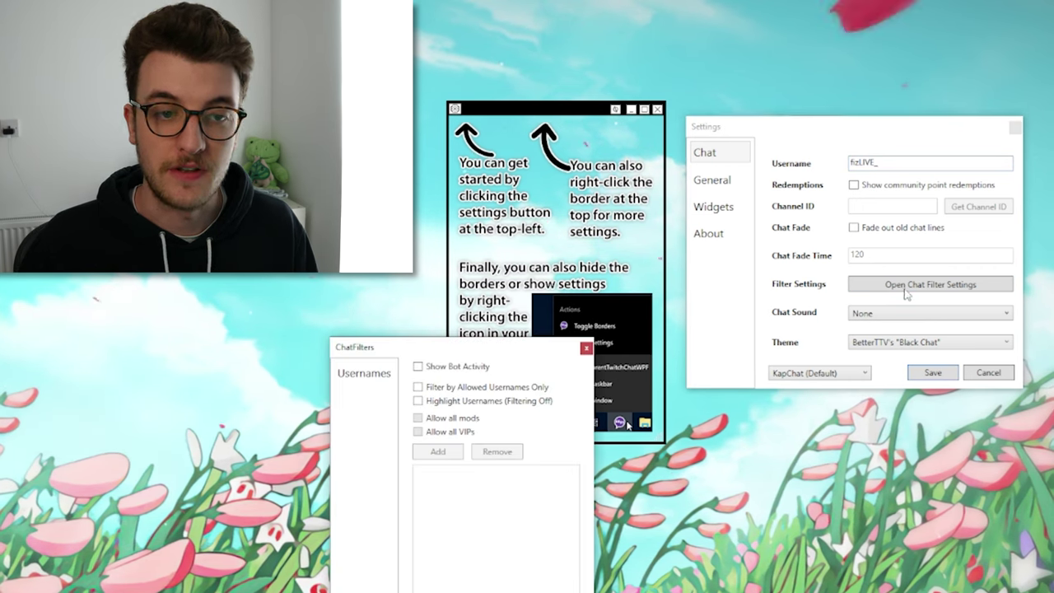
pyautogui.moveTo(456, 351); pyautogui.dragTo(622, 251)
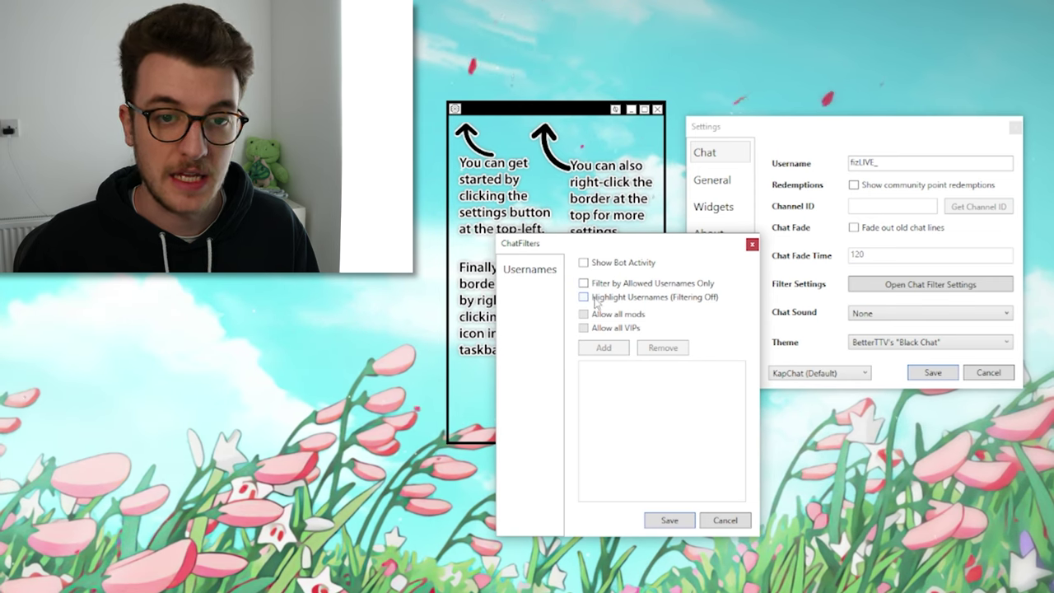
pyautogui.click(725, 519)
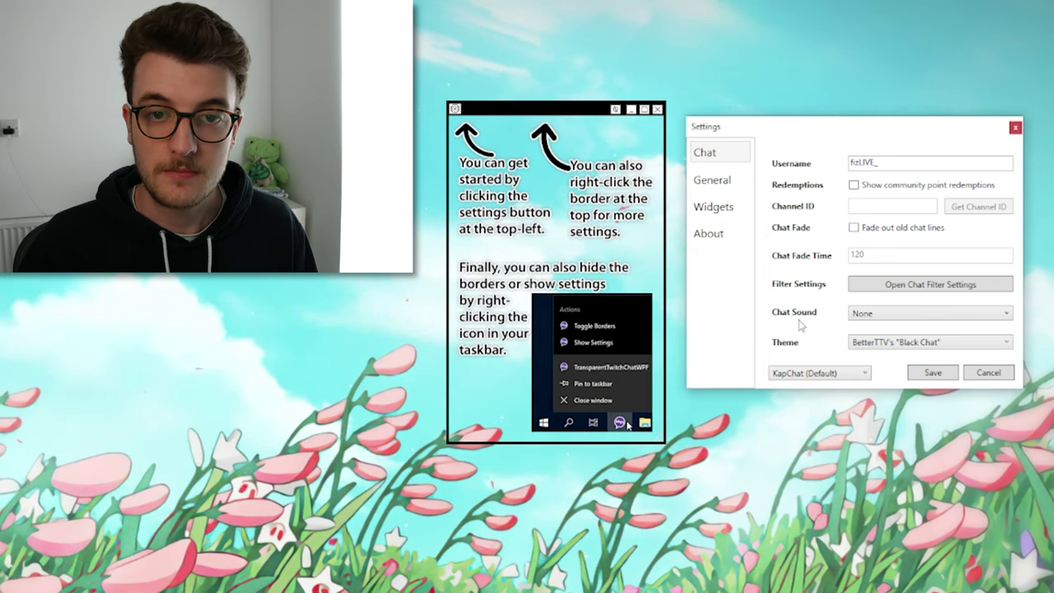
# Keep chat sound at None, theme Black Chat, and chat style KapChat (Default)
pyautogui.click(888, 315)
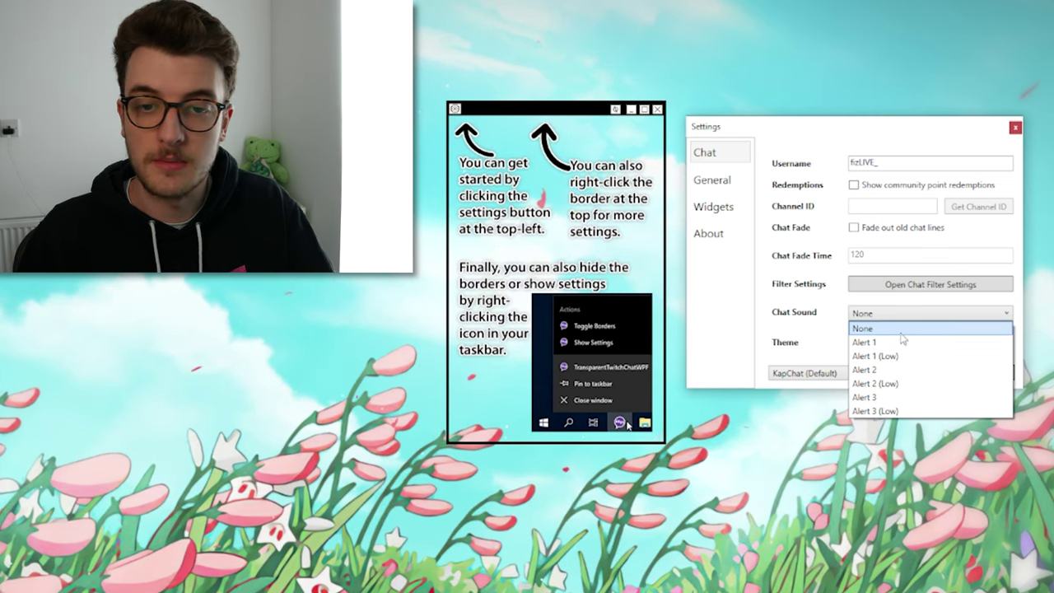
pyautogui.click(894, 315)
pyautogui.click(894, 343)
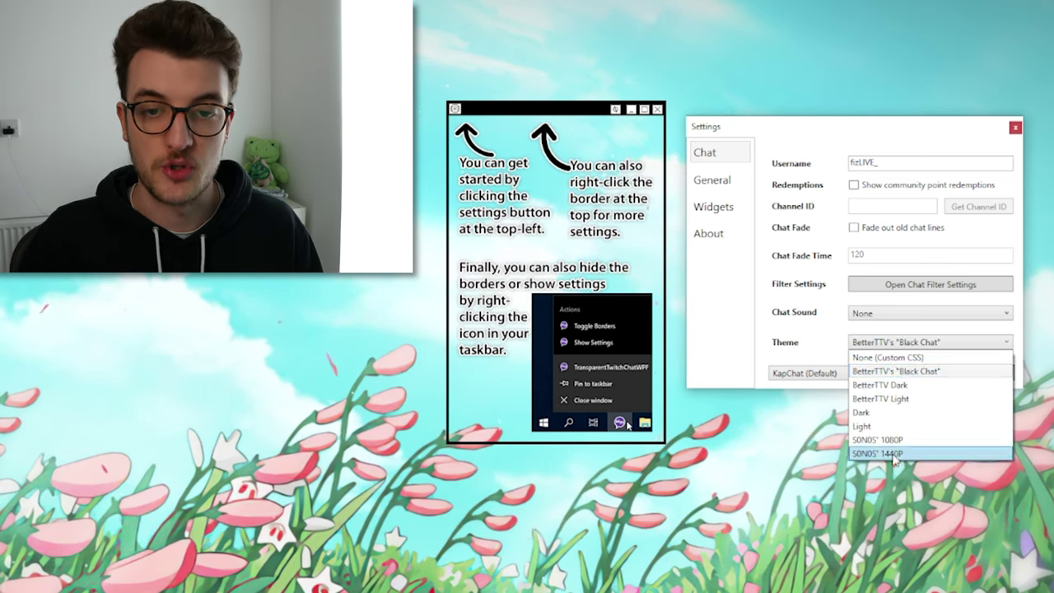
pyautogui.click(894, 344)
pyautogui.click(807, 373)
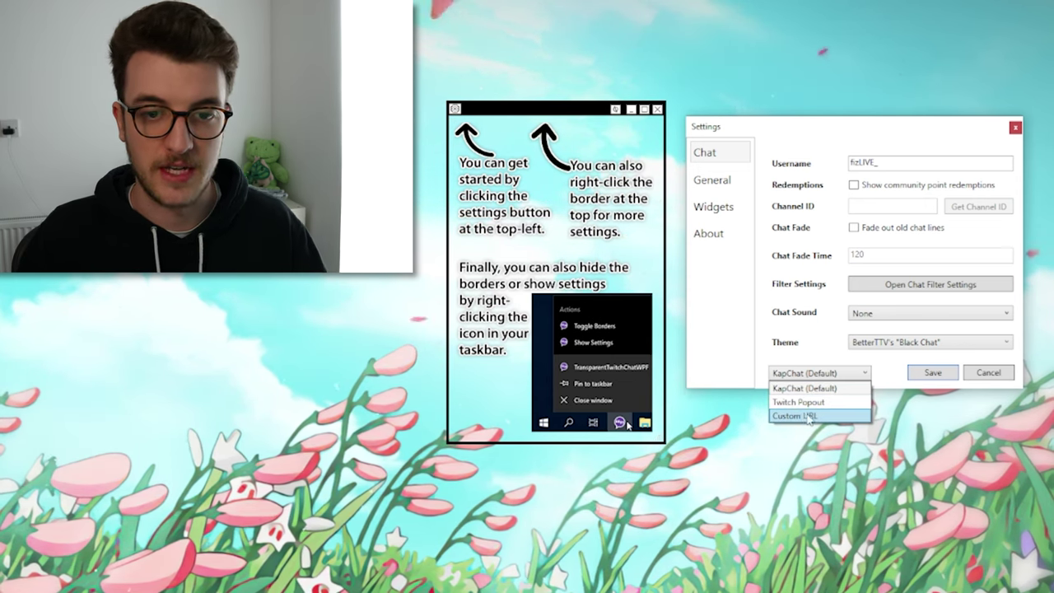
pyautogui.click(786, 388)
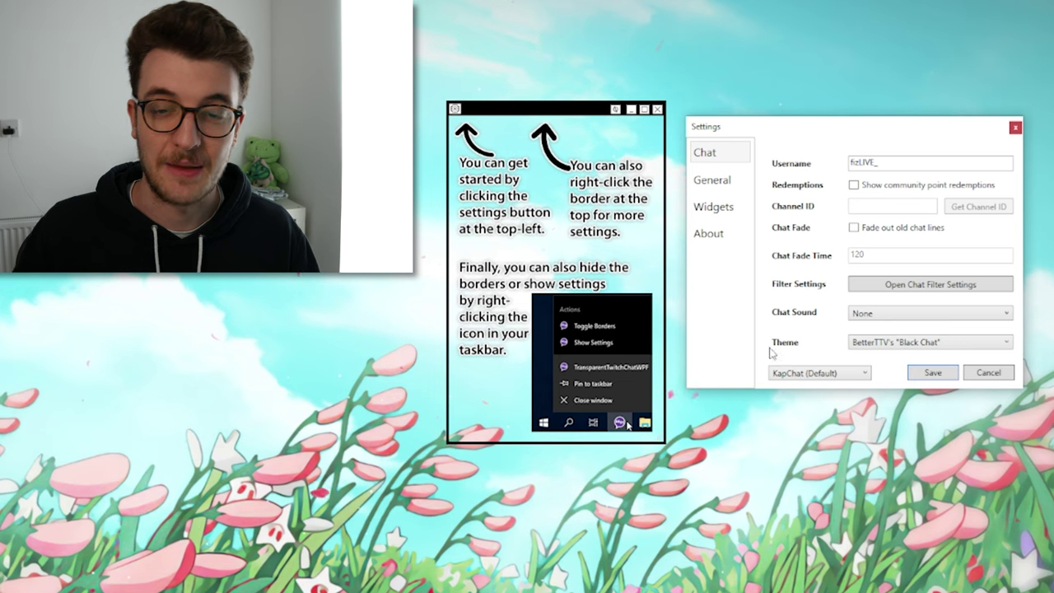
# Verify the entered username and save the chat settings to connect
pyautogui.click(877, 161)
pyautogui.doubleClick(863, 162)
pyautogui.click(850, 163)
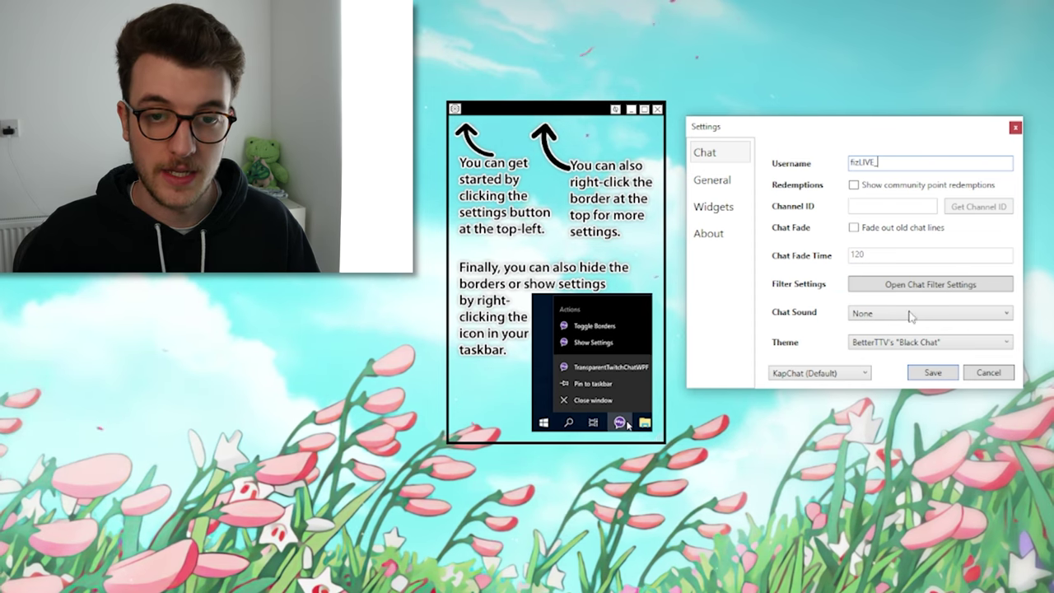
pyautogui.click(931, 372)
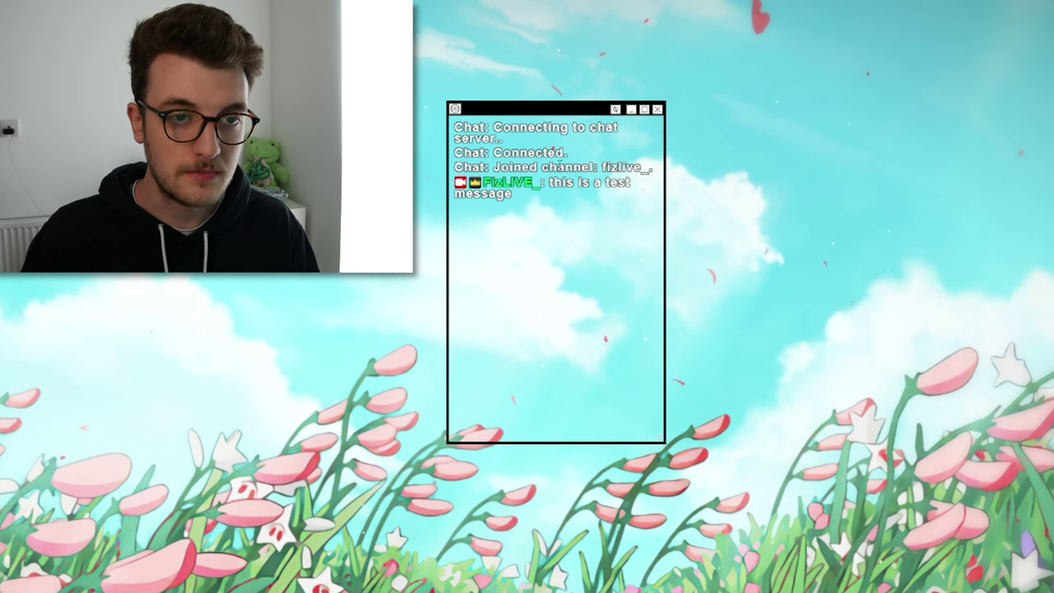
# Drag the connected chat overlay, showing the test message, to the left
pyautogui.moveTo(535, 108); pyautogui.dragTo(392, 108)
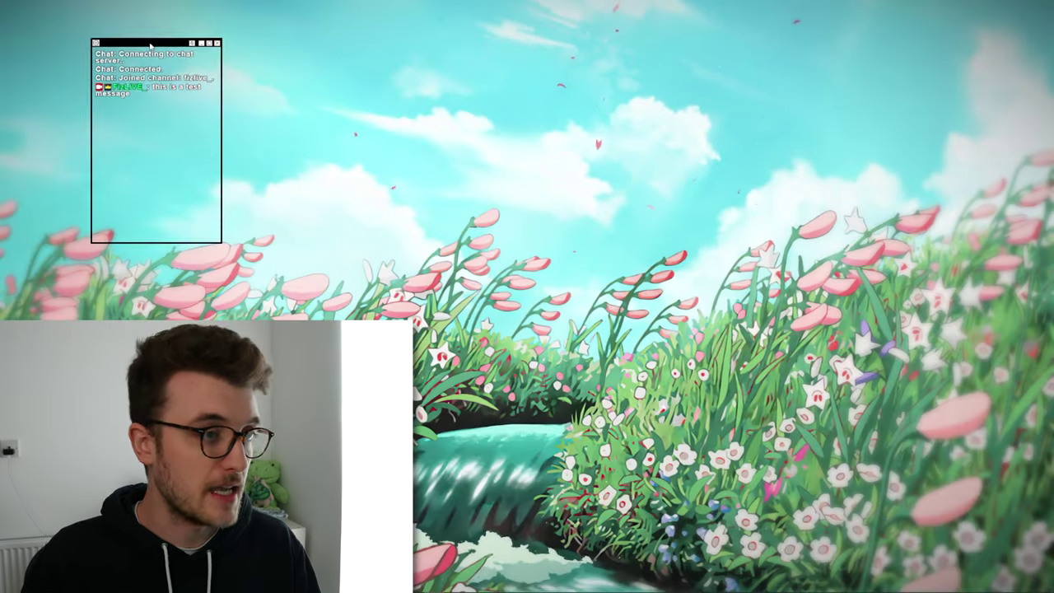
# Position the chat overlay at the game's upper-left, walk the character forward, and decline the Playguide prompt
pyautogui.moveTo(156, 38); pyautogui.dragTo(86, 24)
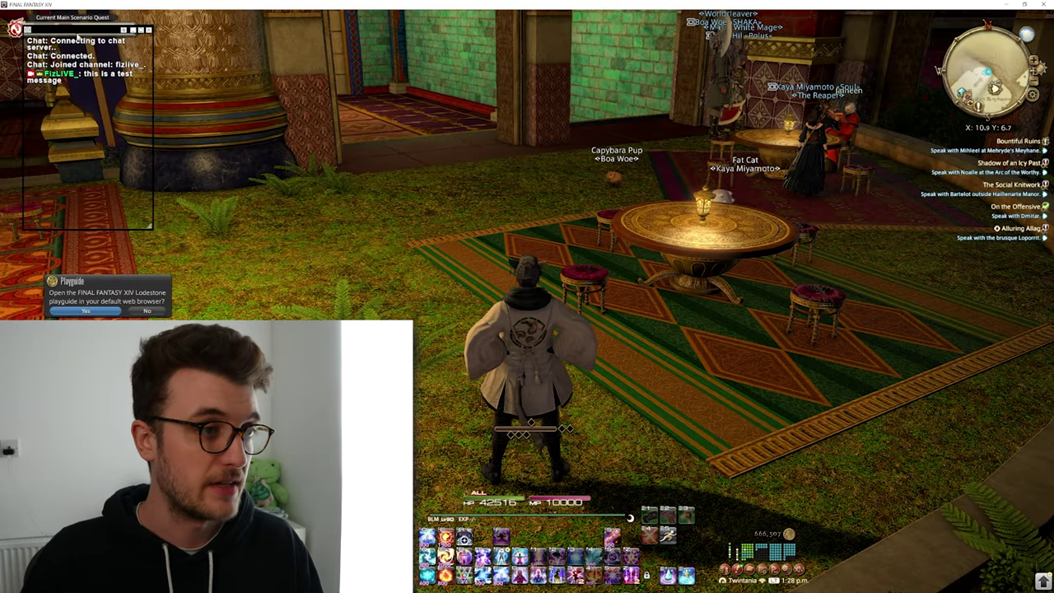
pyautogui.moveTo(82, 29); pyautogui.dragTo(135, 68)
pyautogui.moveTo(527, 247); pyautogui.dragTo(741, 206)
pyautogui.press('w')
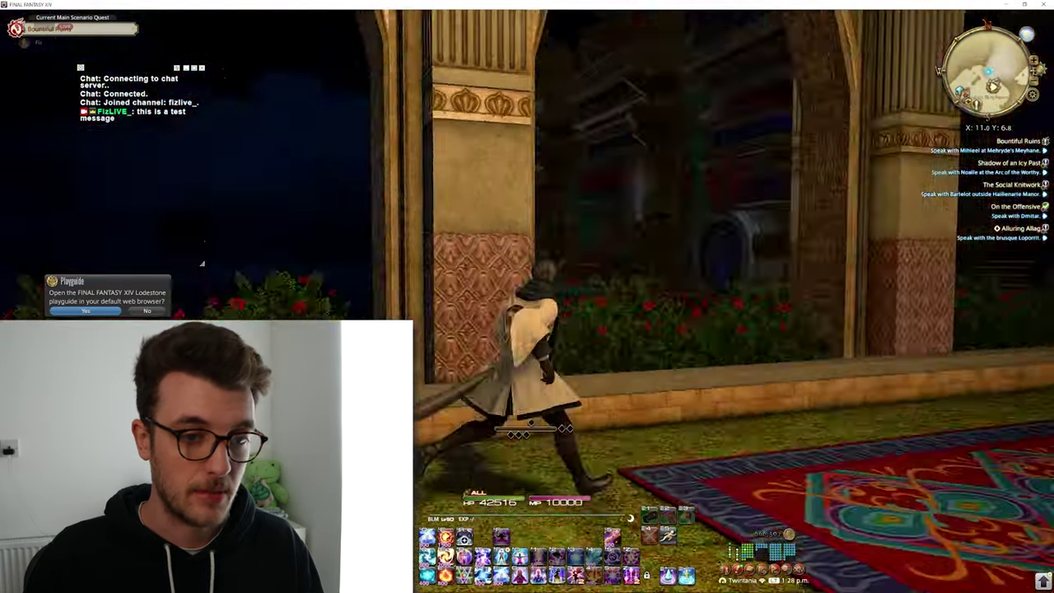
pyautogui.press('w')
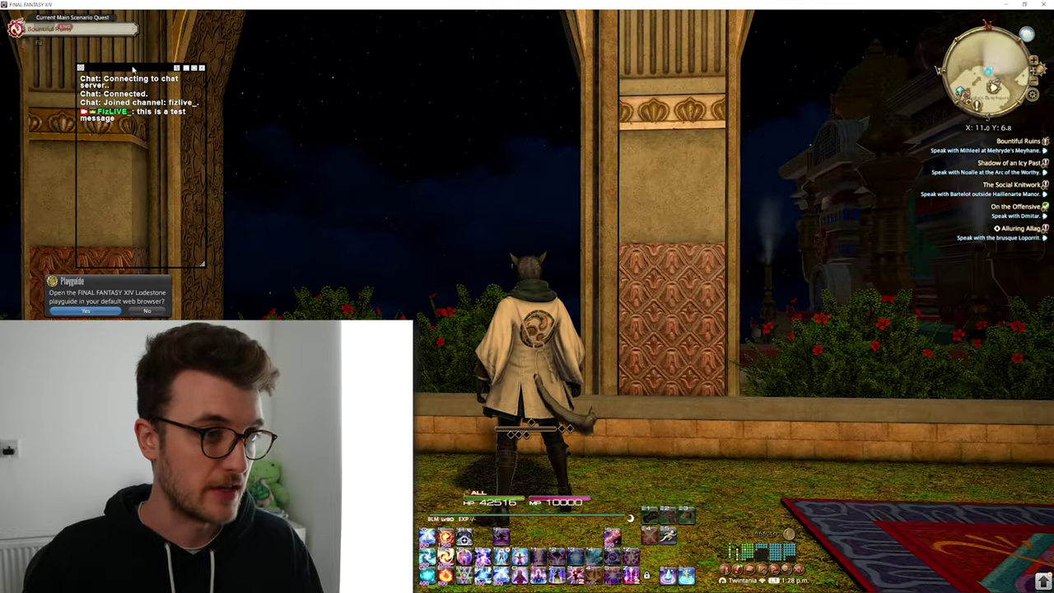
pyautogui.click(144, 312)
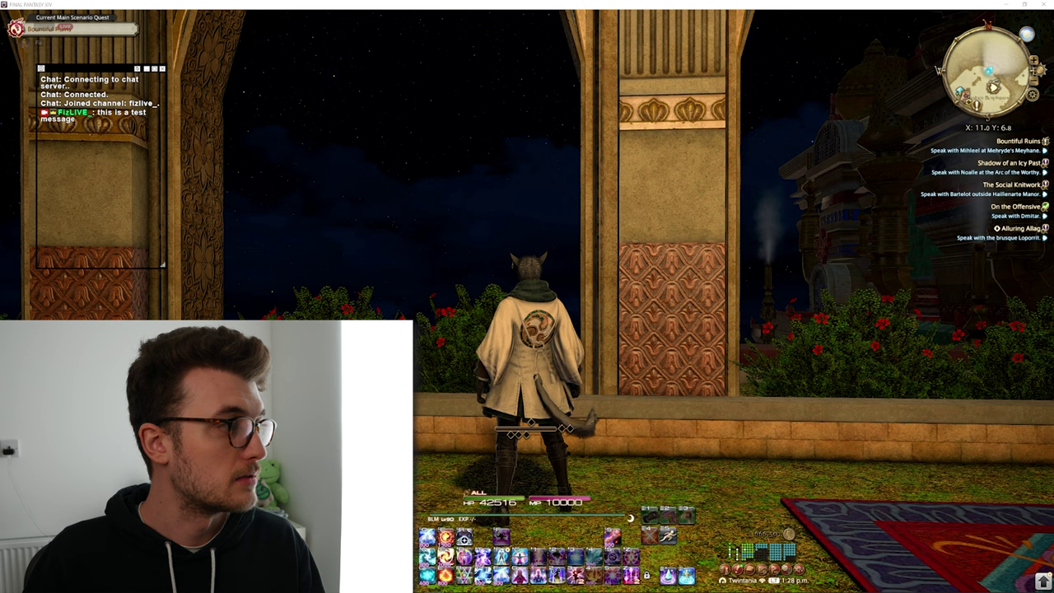
pyautogui.moveTo(83, 69); pyautogui.dragTo(84, 87)
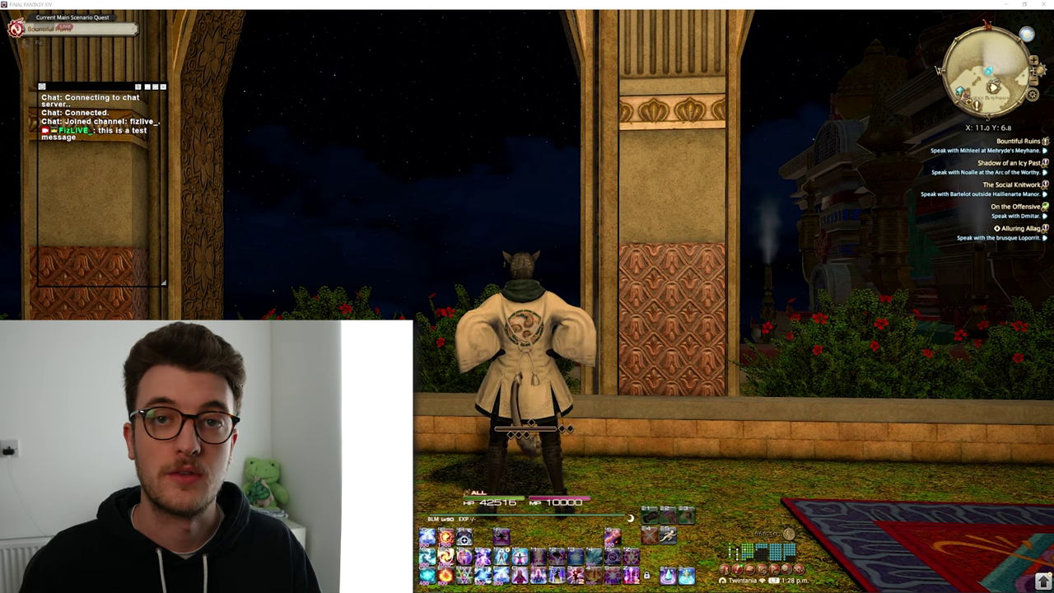